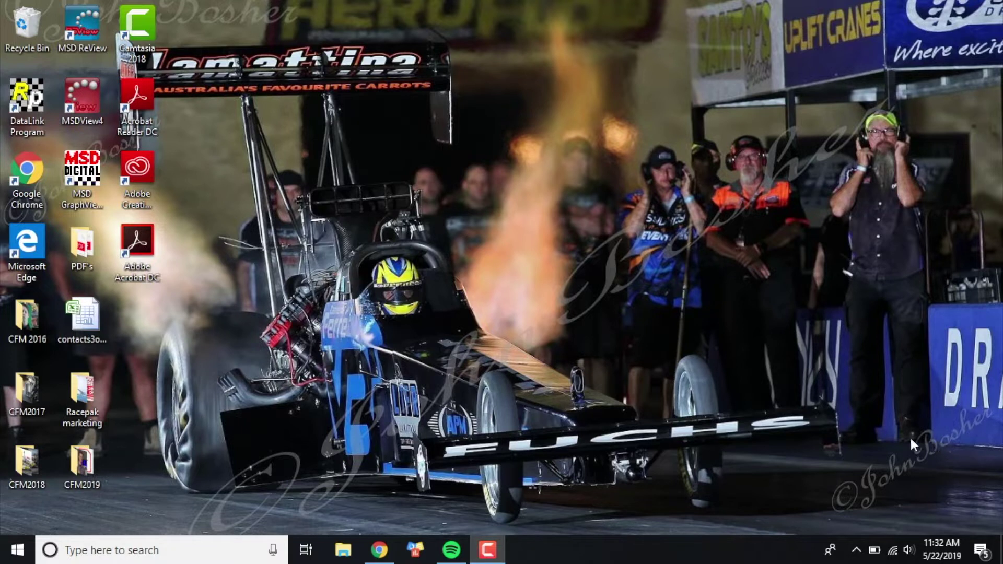
# Step: Launch DataLink and load the IQ3_Config_Street car configuration from the IQ3 folder
pyautogui.doubleClick(27, 108)
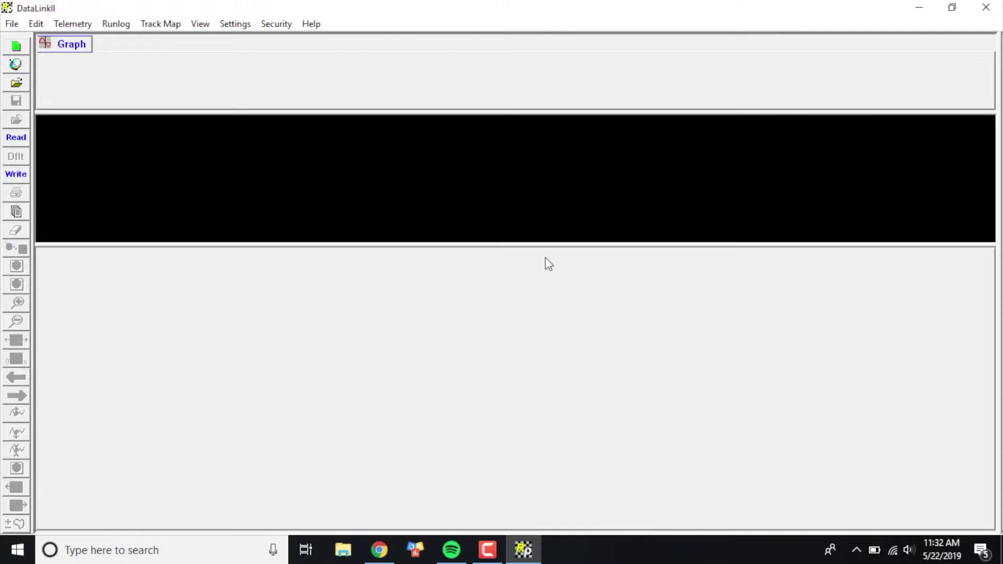
pyautogui.click(12, 24)
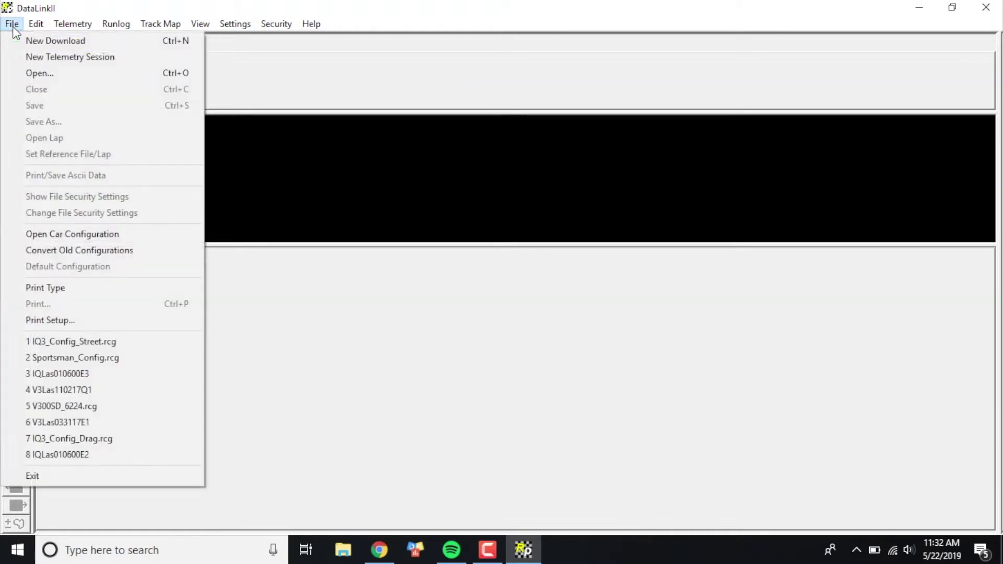
pyautogui.click(42, 236)
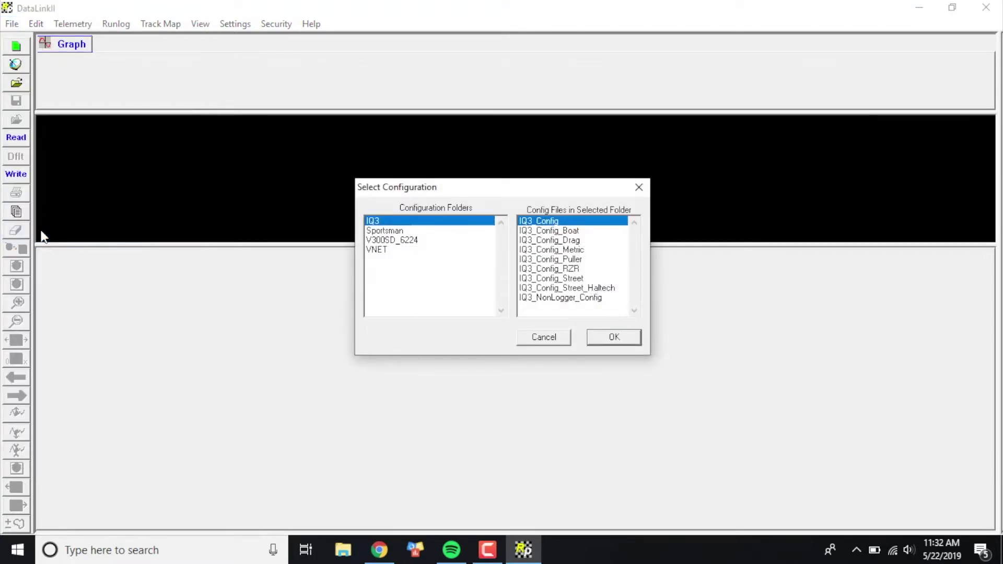
pyautogui.click(385, 233)
pyautogui.click(378, 241)
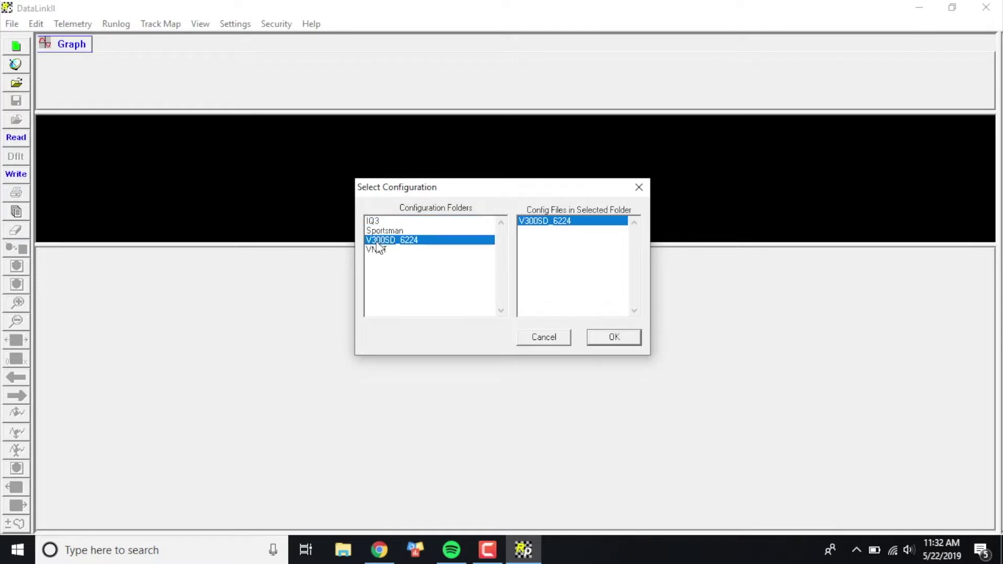
pyautogui.click(377, 223)
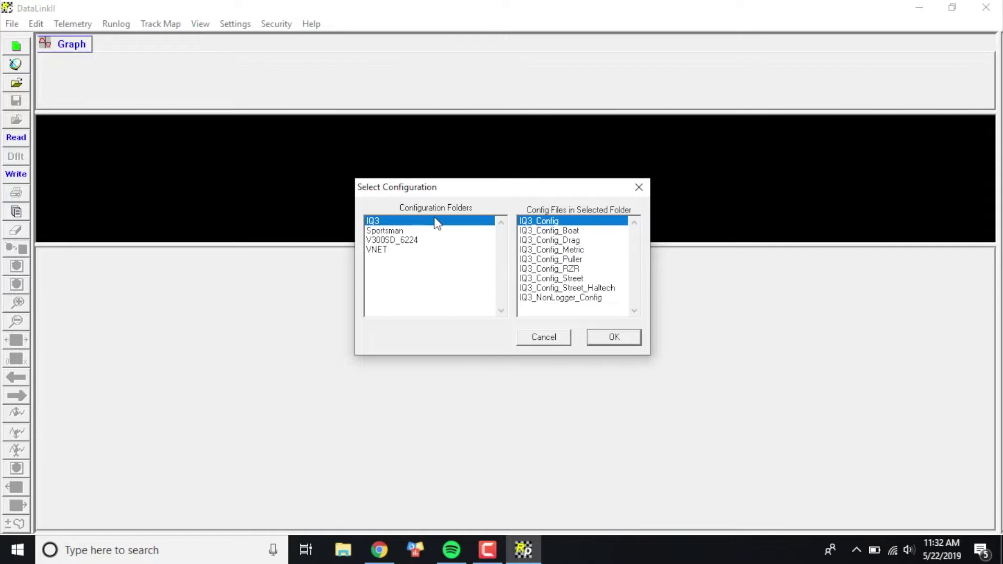
pyautogui.click(545, 279)
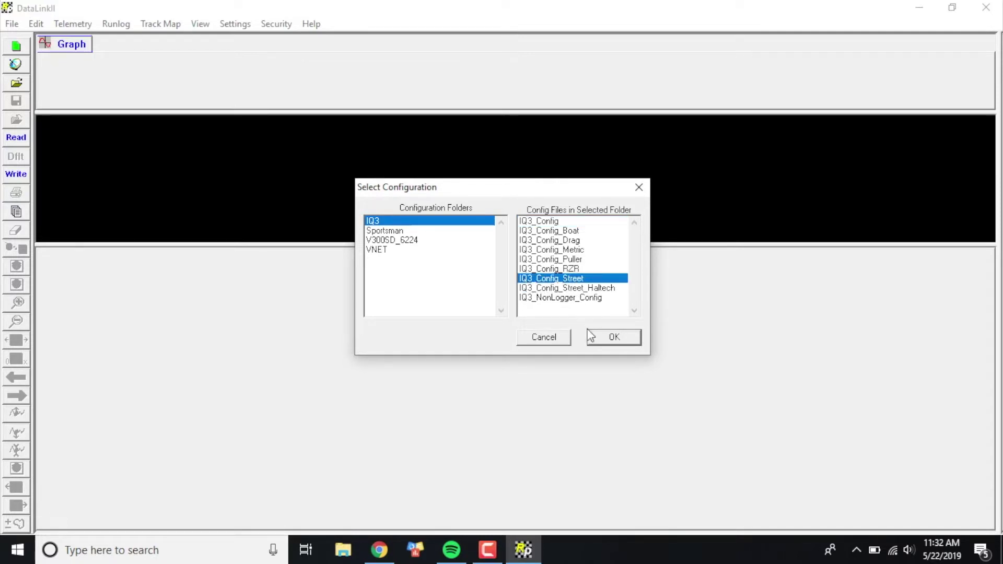
pyautogui.click(609, 337)
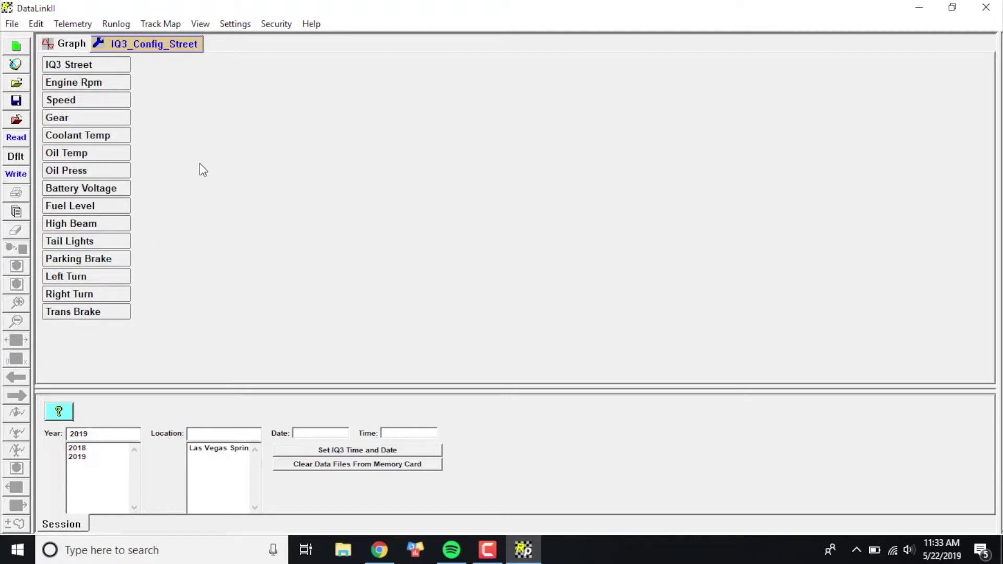
# Step: Read only the new VNET channels without making them the default configuration
pyautogui.click(37, 24)
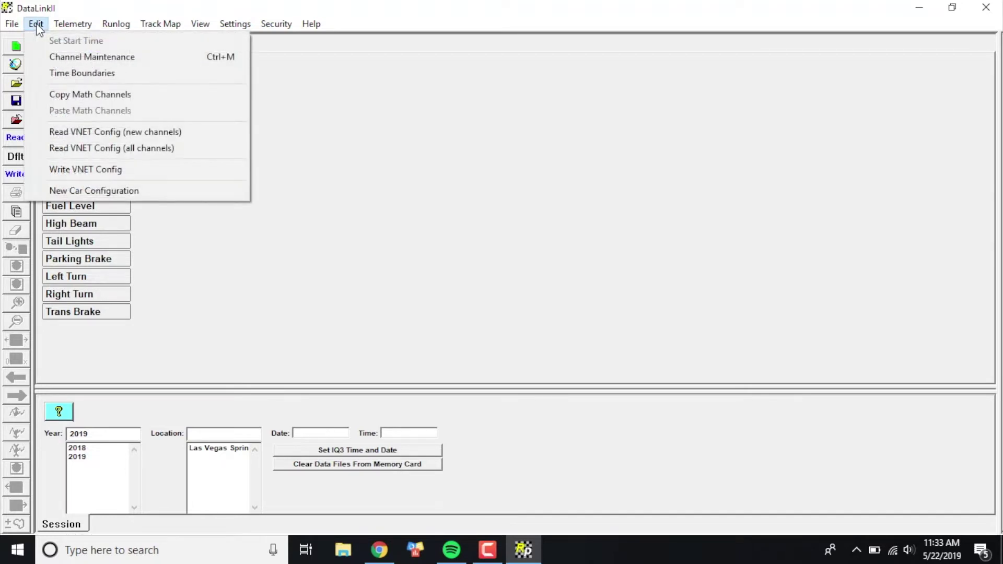
pyautogui.click(93, 136)
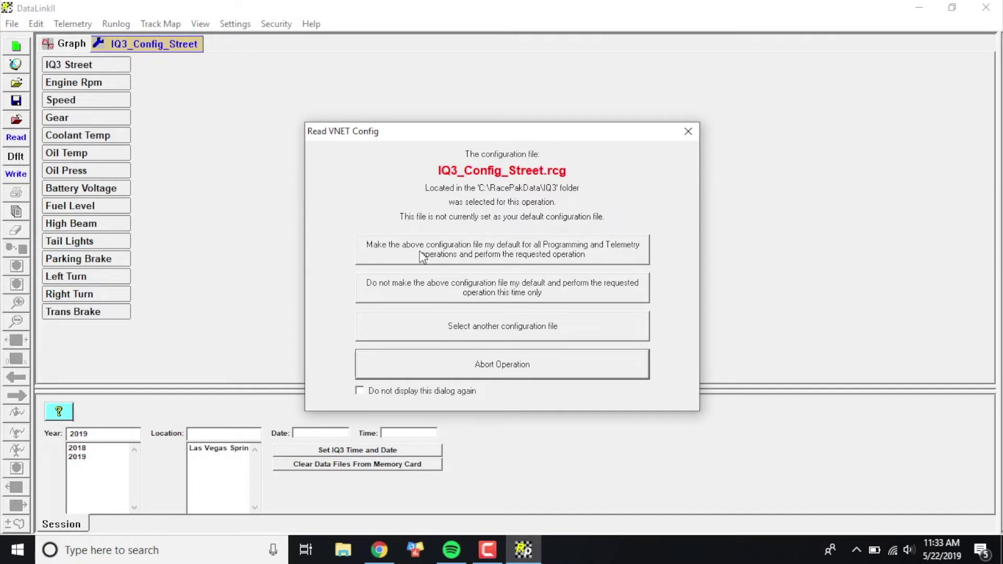
pyautogui.click(404, 284)
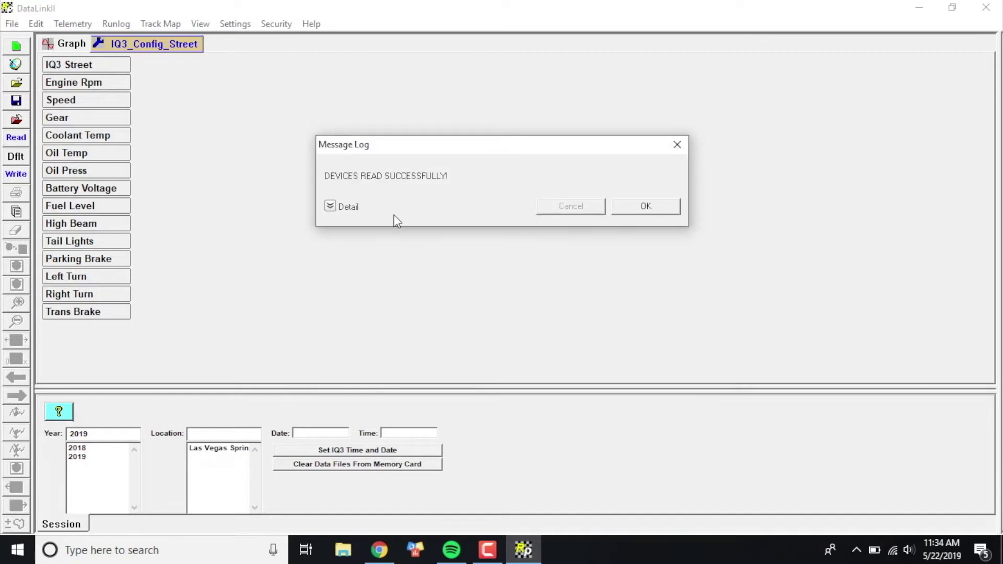
pyautogui.click(638, 208)
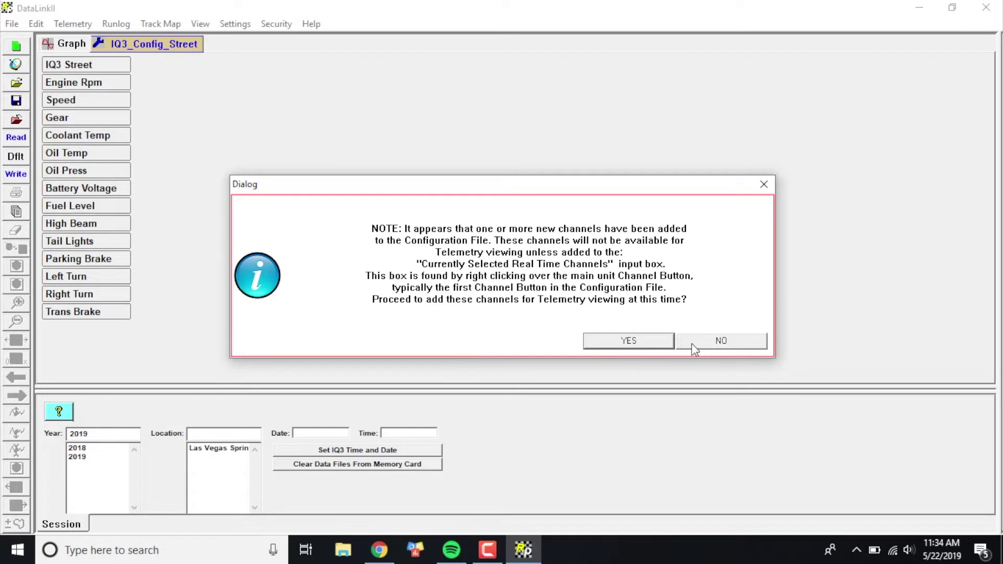
# Step: Accept the new telemetry channels and add Trans Temp x38f to the dash's real-time channels
pyautogui.click(628, 341)
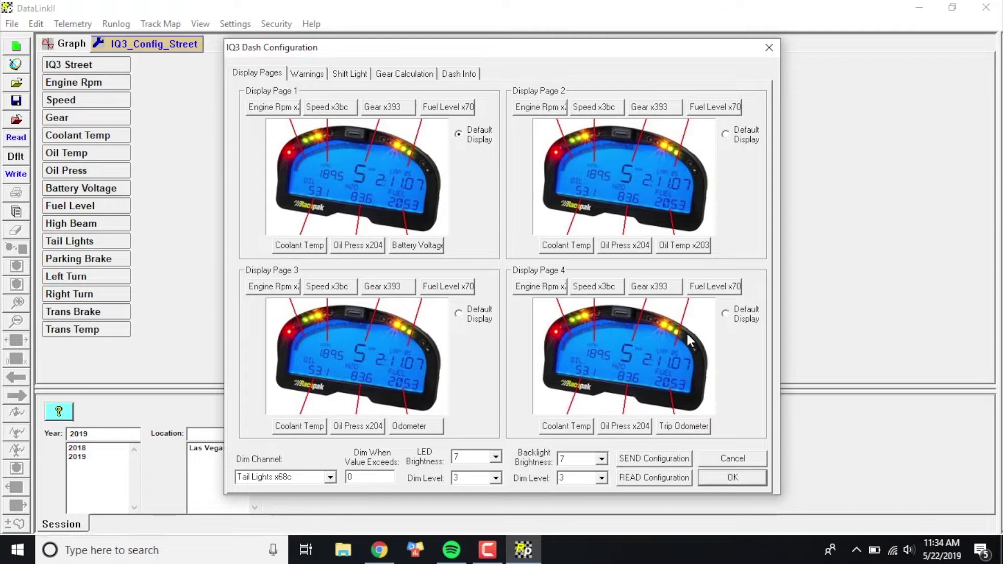
pyautogui.click(462, 73)
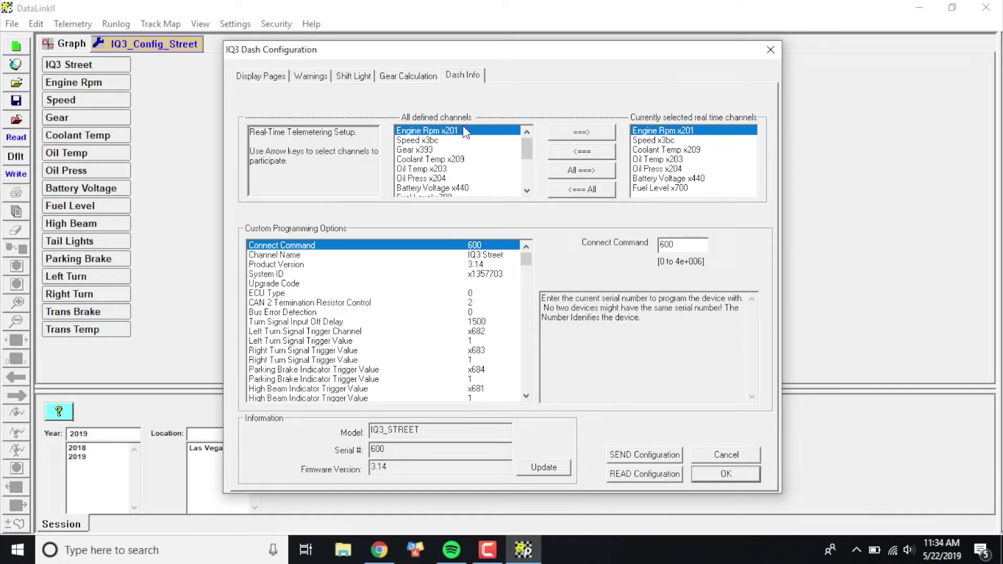
pyautogui.moveTo(527, 151); pyautogui.dragTo(528, 184)
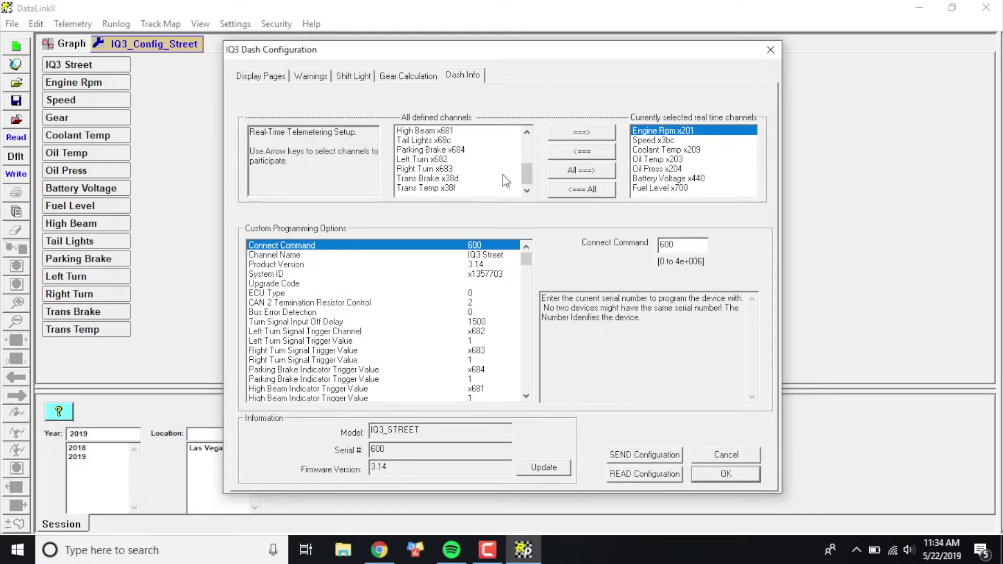
pyautogui.moveTo(529, 175)
pyautogui.mouseDown()
pyautogui.moveTo(527, 140)
pyautogui.moveTo(527, 177)
pyautogui.mouseUp()
pyautogui.click(424, 189)
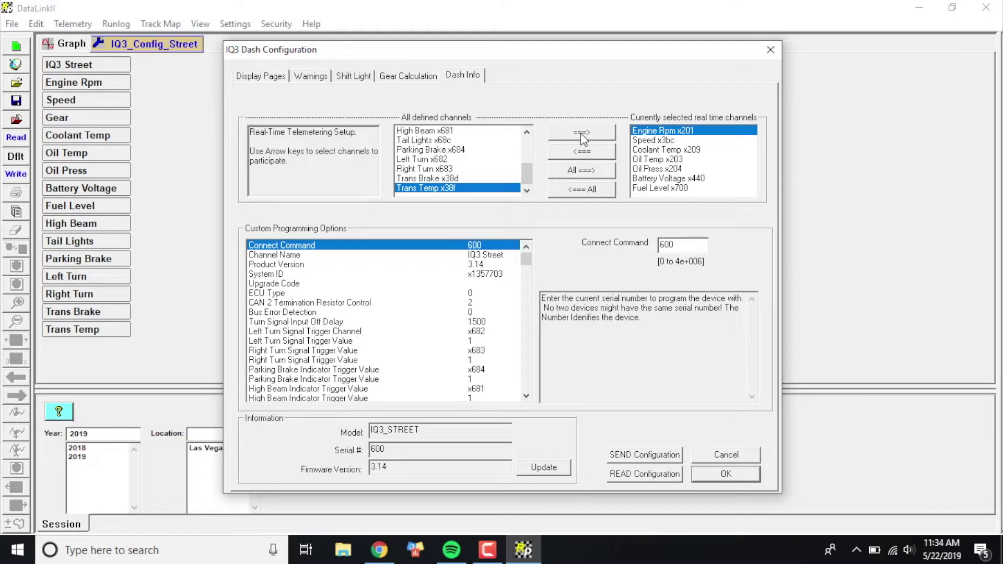
pyautogui.click(600, 137)
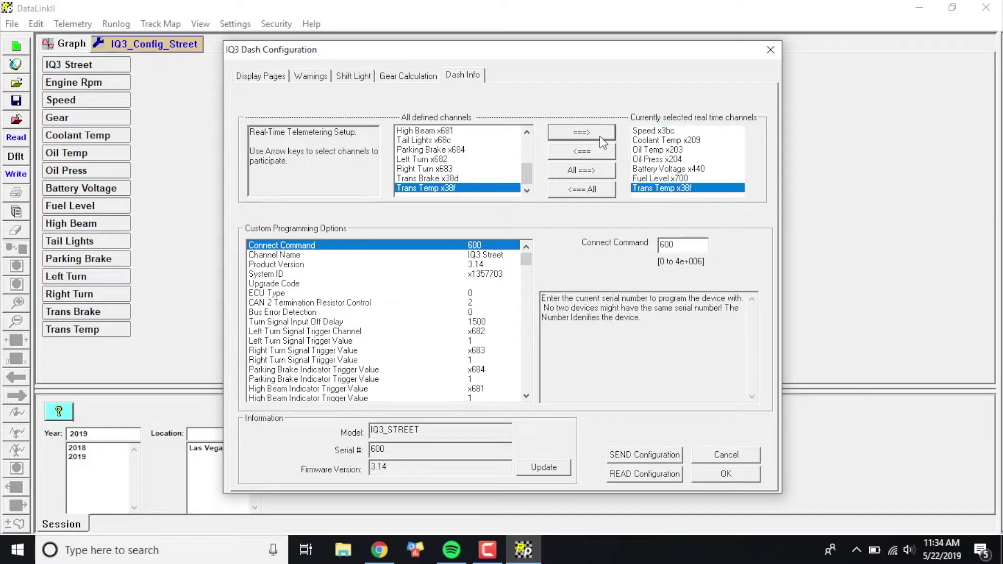
pyautogui.click(674, 187)
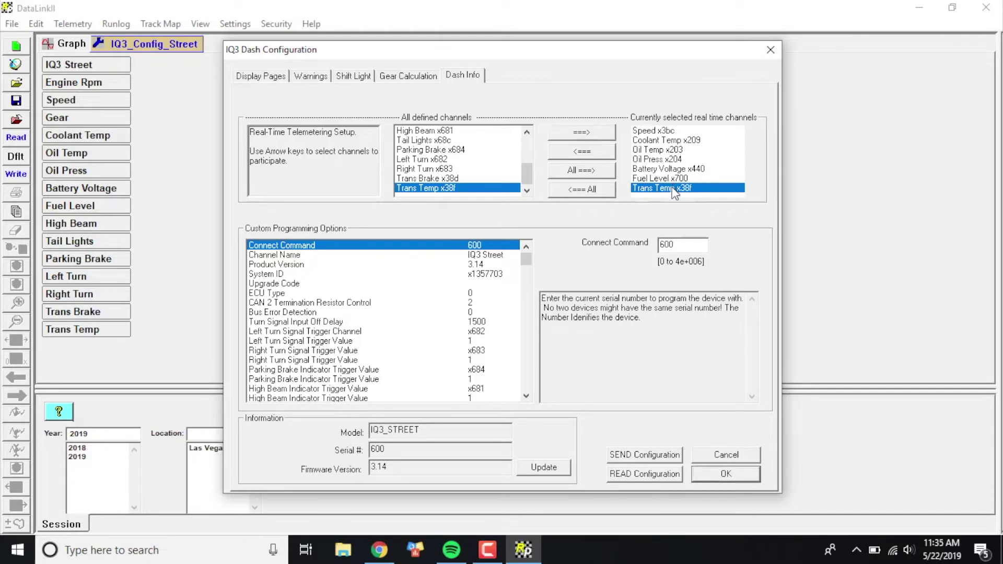
# Step: Send the configuration to the IQ3 dash and close the dash configuration
pyautogui.click(650, 460)
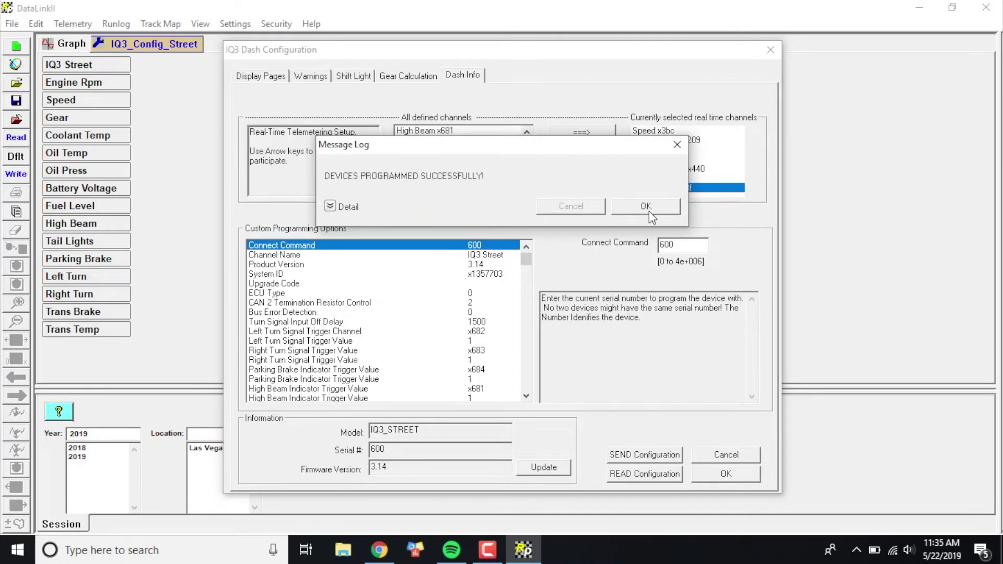
pyautogui.click(650, 207)
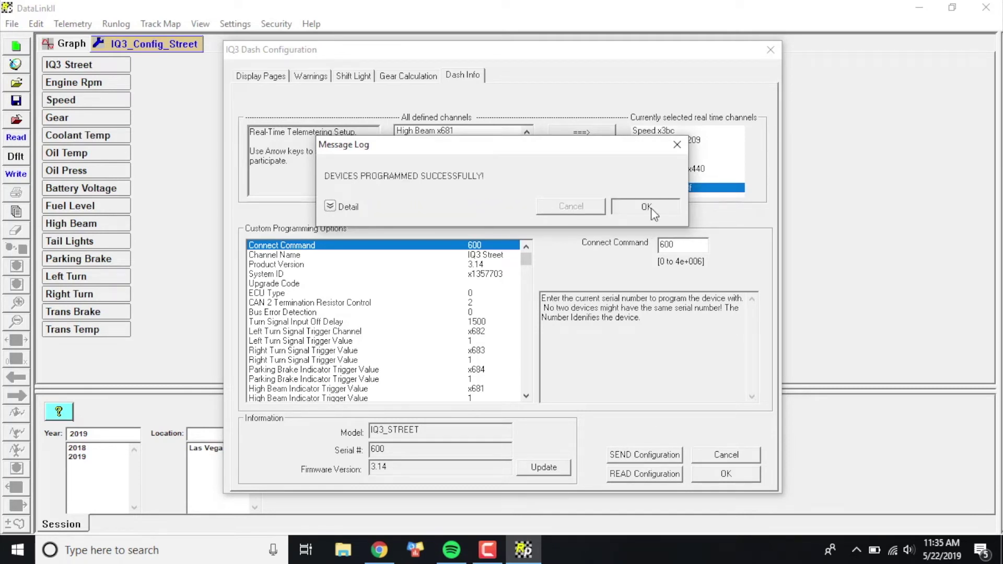
pyautogui.click(732, 476)
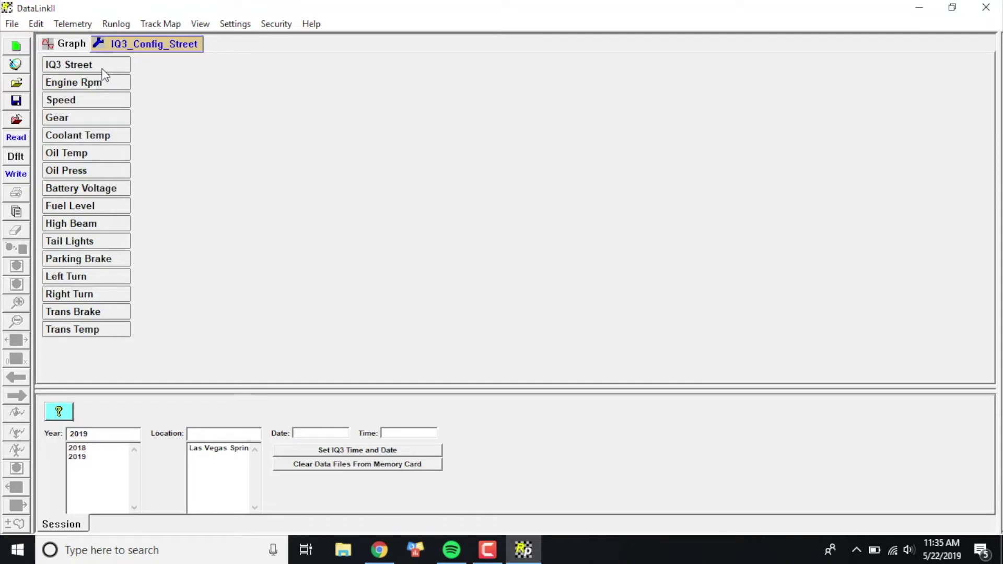
pyautogui.click(84, 66)
# Step: Open the IQ3 Street dash configuration
pyautogui.click(90, 62)
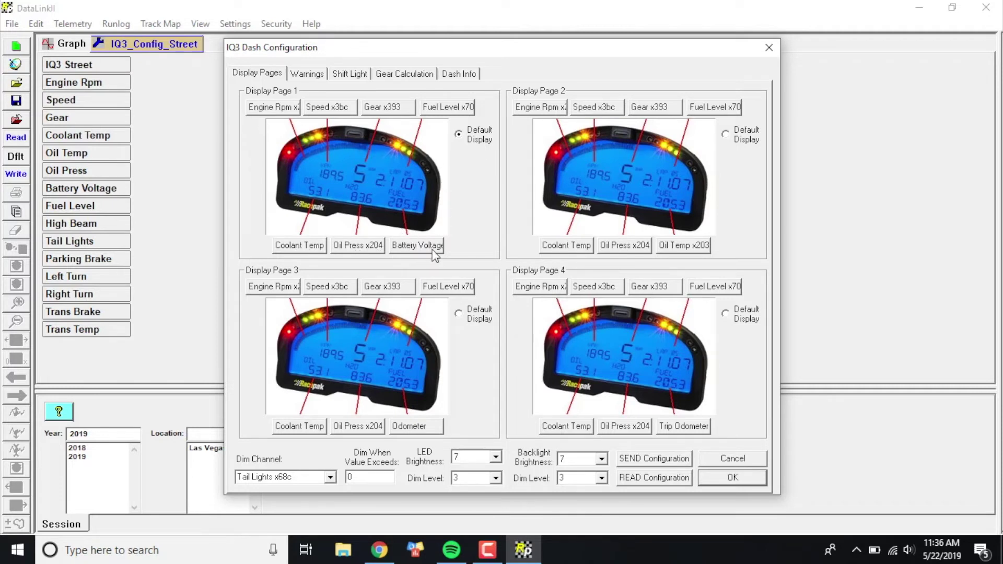
# Step: Change page 1's Battery Voltage reading to display the Trans Temp x38f channel
pyautogui.click(427, 246)
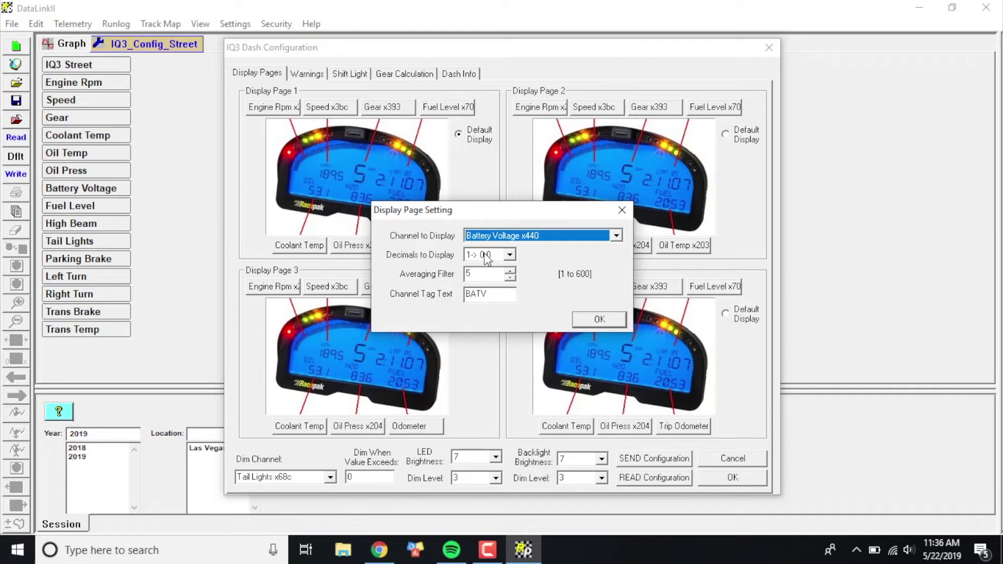
pyautogui.click(616, 236)
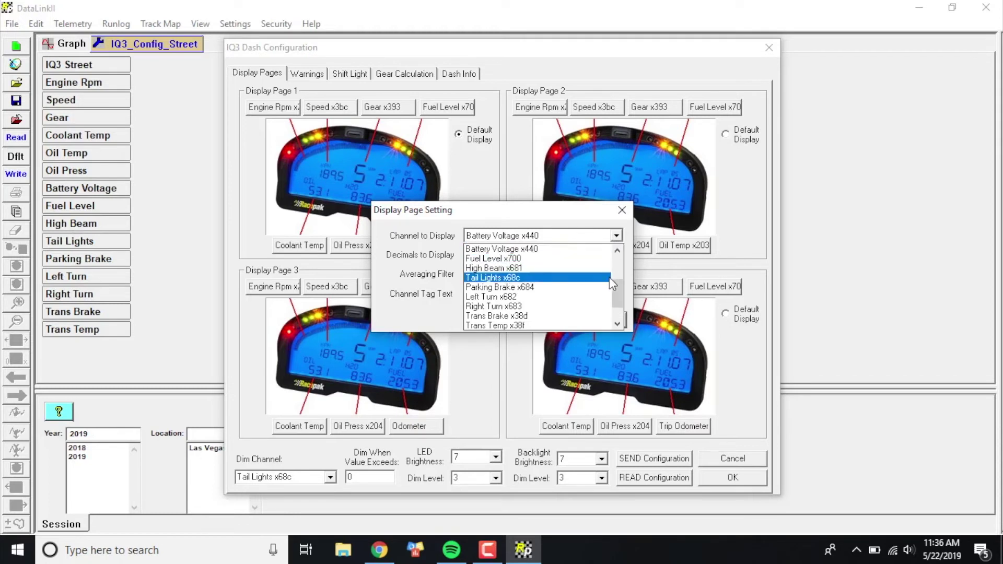
pyautogui.moveTo(615, 294); pyautogui.dragTo(617, 320)
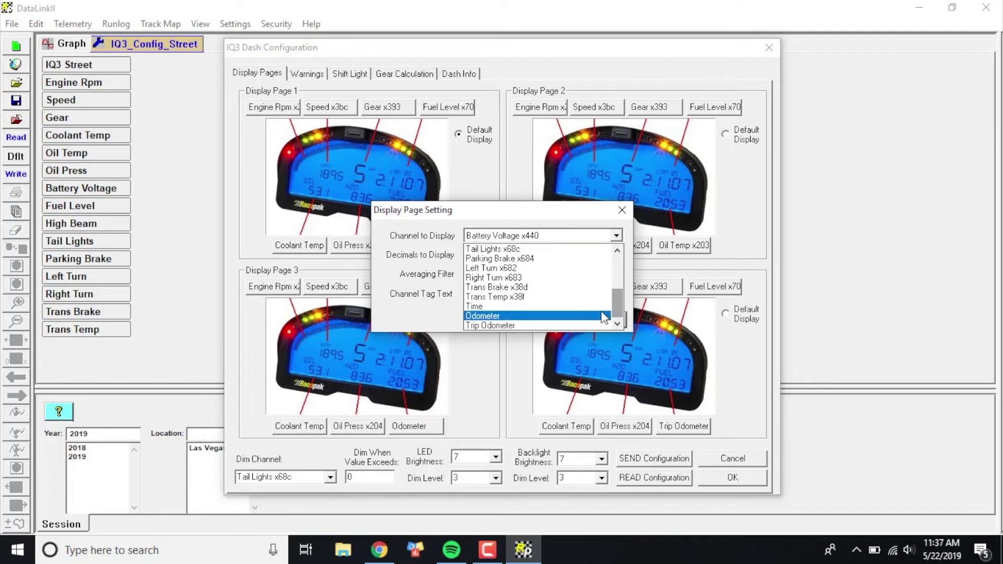
pyautogui.click(503, 297)
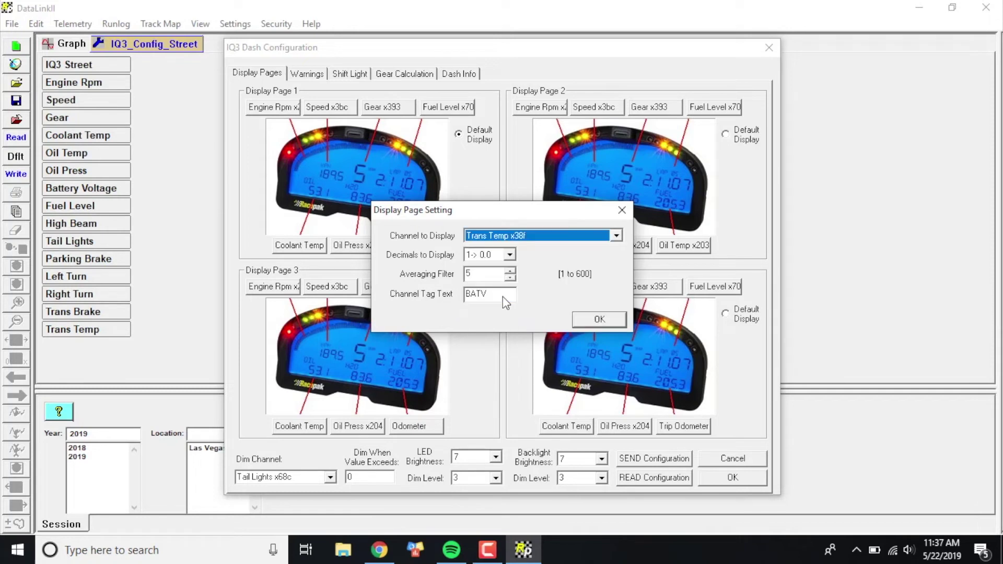
pyautogui.click(511, 255)
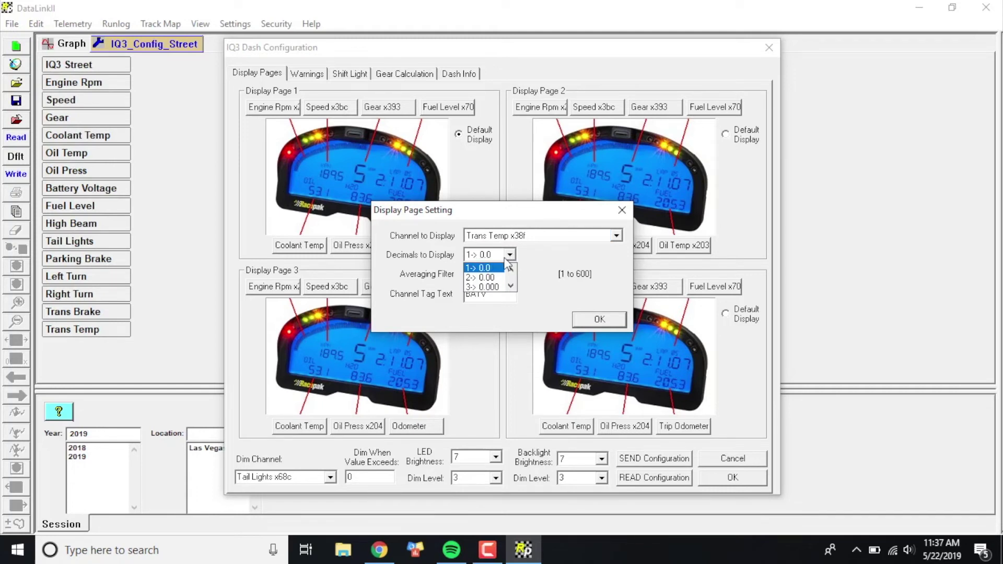
pyautogui.click(510, 269)
# Step: Show Trans Temp with 0 decimals and retag it from BATV to TRANS
pyautogui.click(489, 269)
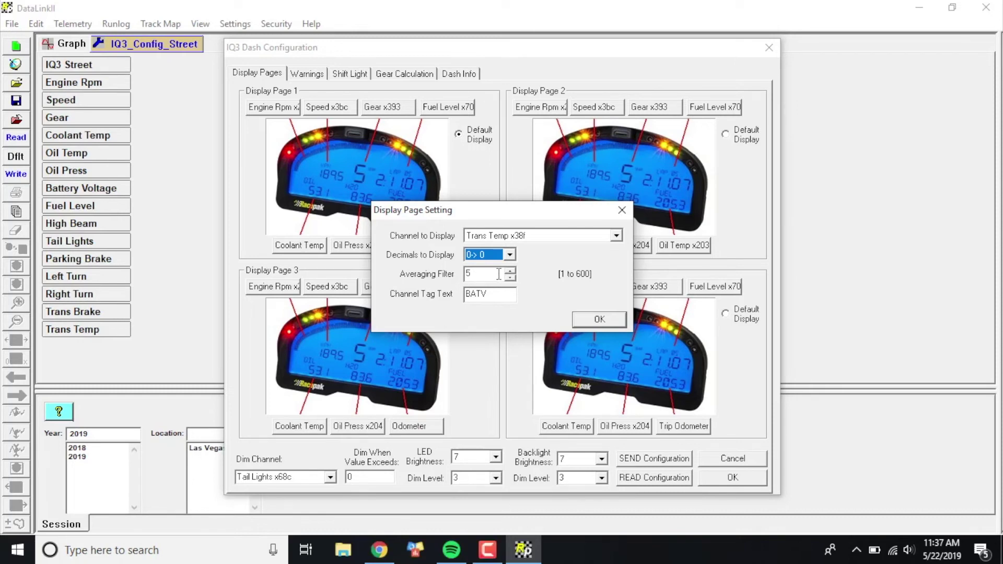
pyautogui.click(488, 274)
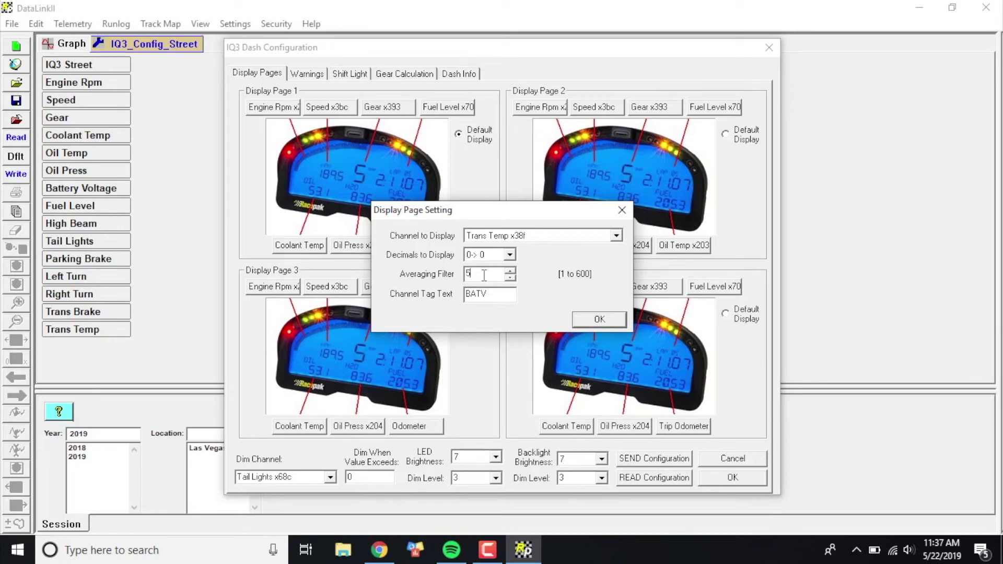
pyautogui.click(476, 273)
pyautogui.press('BackSpace')
pyautogui.press('BackSpace')
pyautogui.press('BackSpace')
pyautogui.press('BackSpace')
pyautogui.write('TRAN')
pyautogui.click(603, 324)
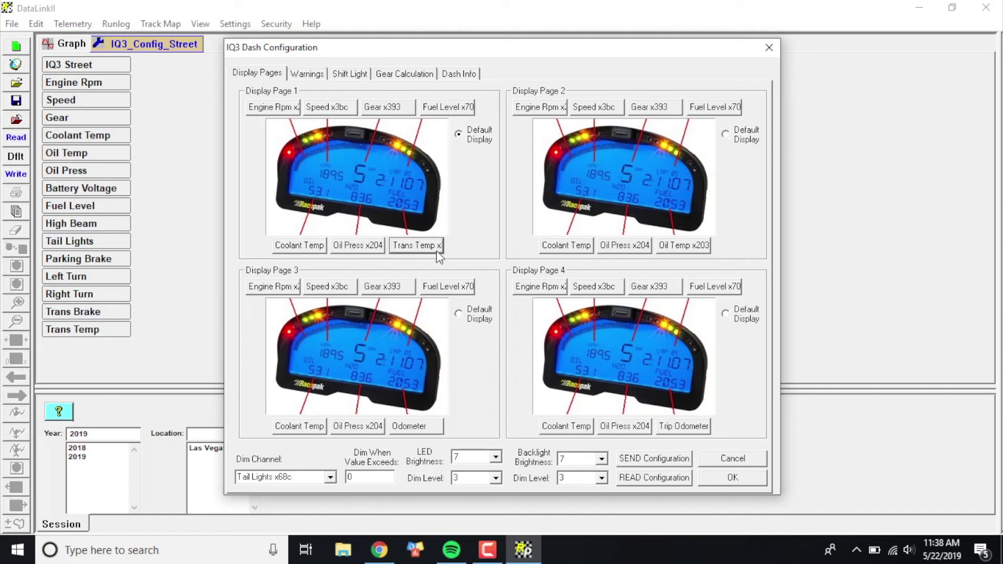
# Step: Send the updated page 1 Trans Temp display to the IQ3 dash
pyautogui.click(652, 460)
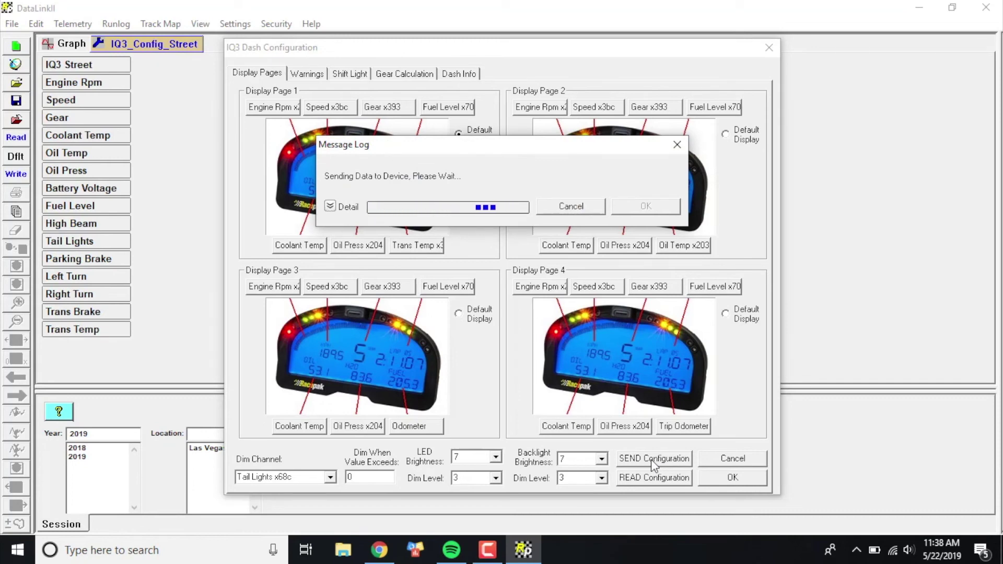
pyautogui.click(647, 207)
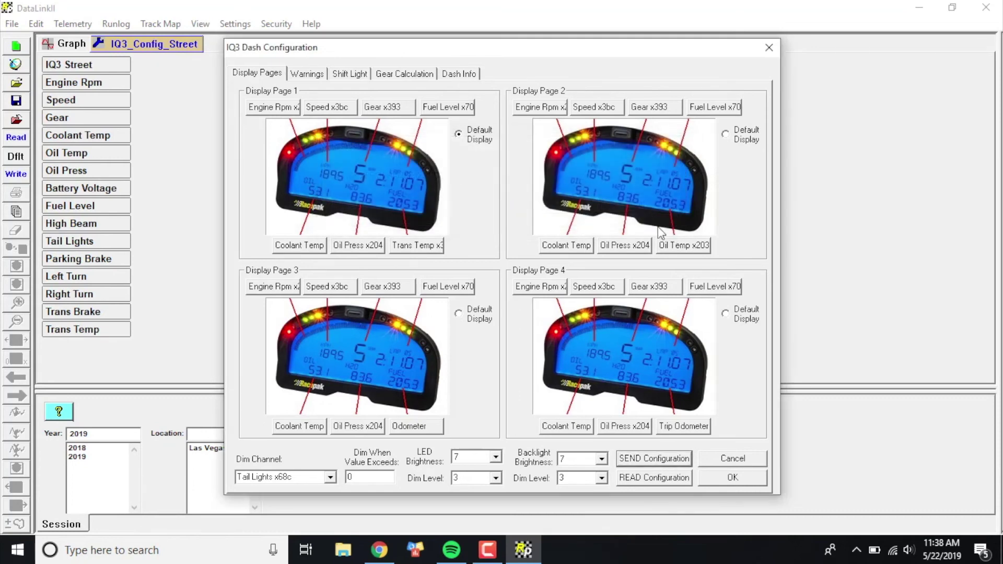
pyautogui.click(740, 479)
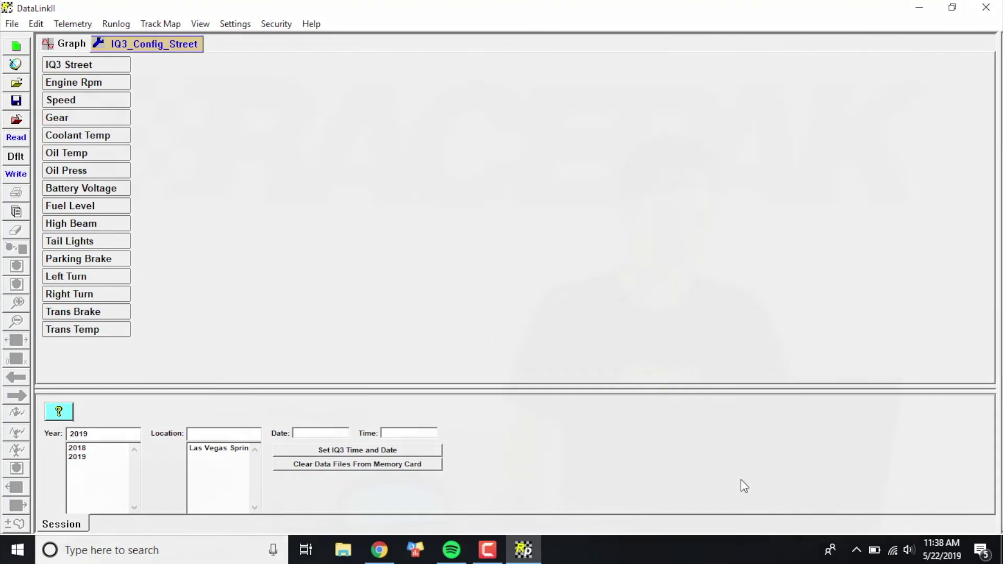